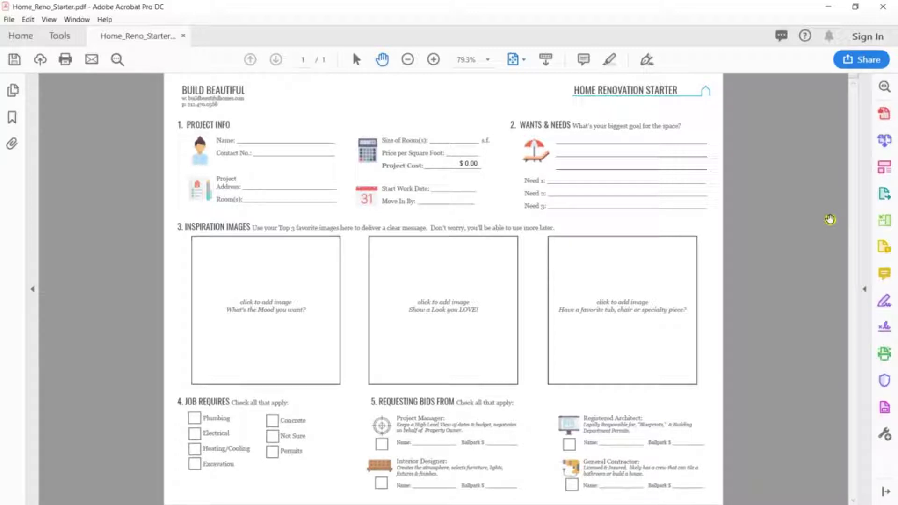
Zoom into Project Info and enter the client's name, contact number, address and 'Master Bathroom' as room
{"action": "left_click_drag", "start_coordinate": [167, 111], "coordinate": [504, 216]}
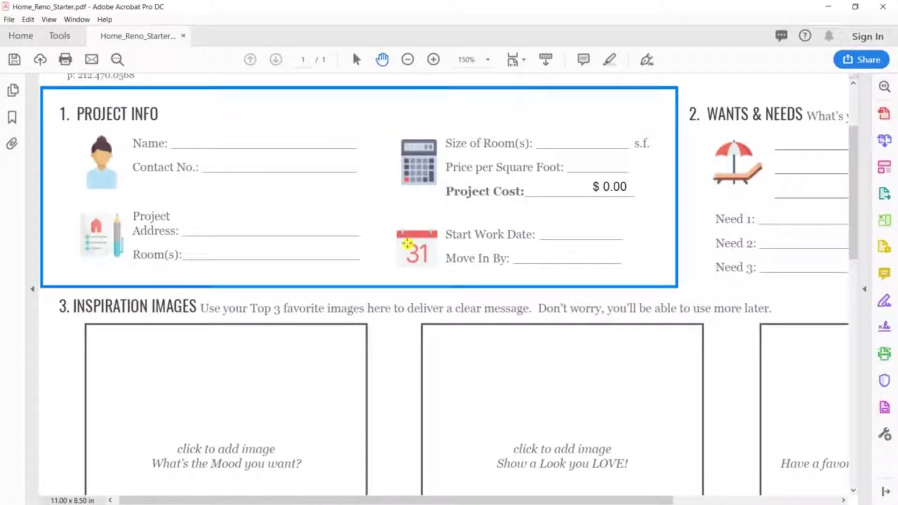
{"action": "left_click", "coordinate": [200, 145]}
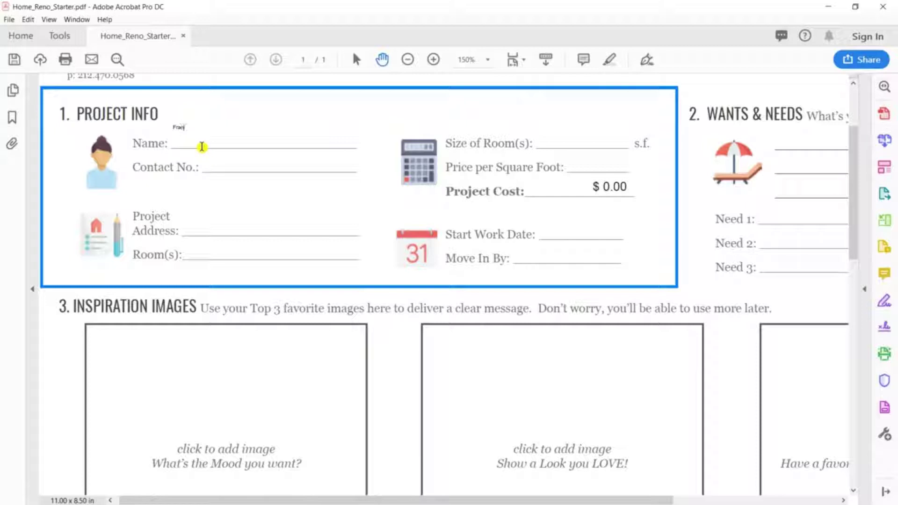
{"action": "key", "text": "Tab"}
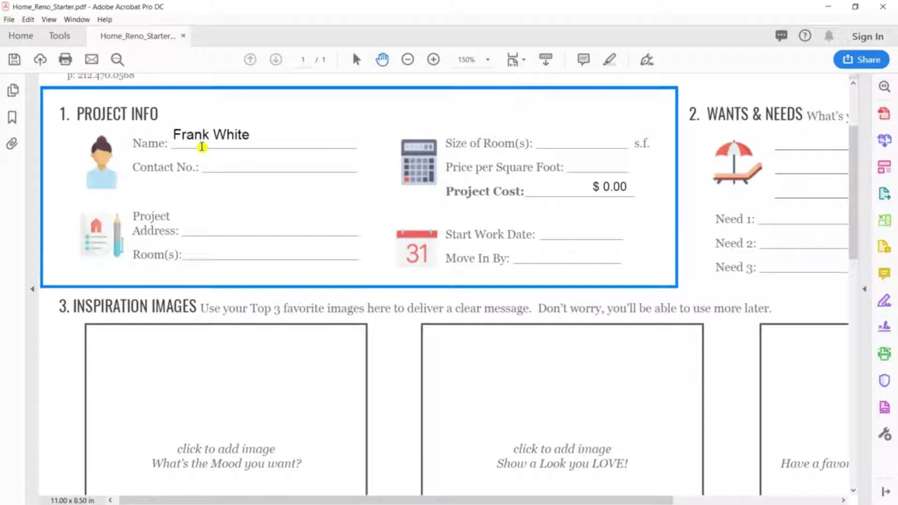
{"action": "type", "text": "555.555.5555"}
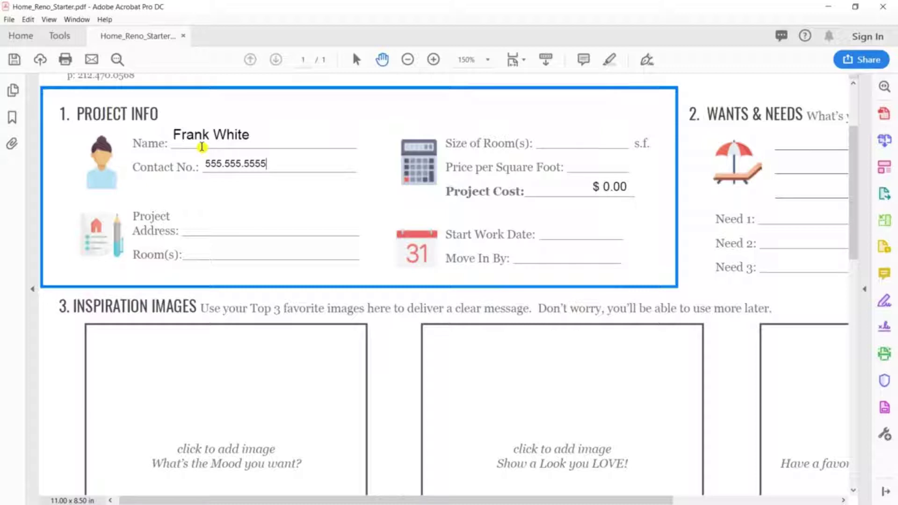
{"action": "key", "text": "Tab"}
{"action": "type", "text": "123 Dr"}
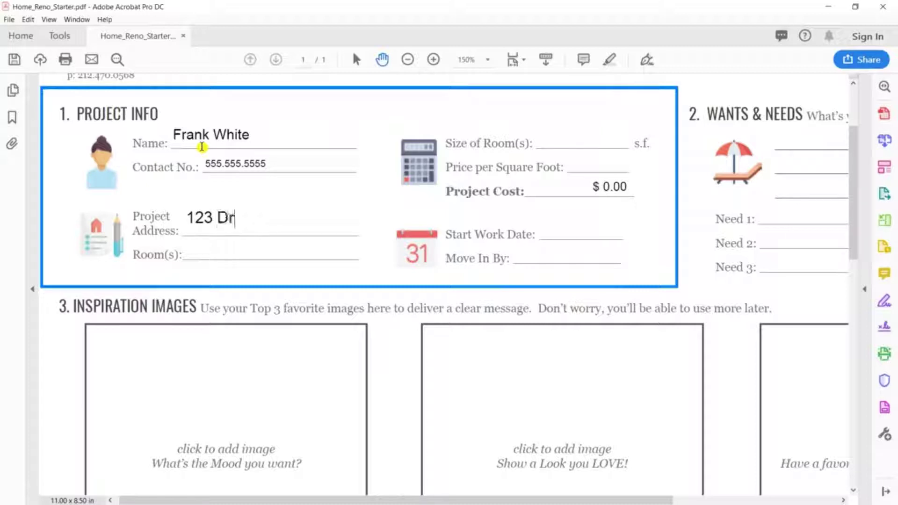
{"action": "type", "text": "eamhome Ln"}
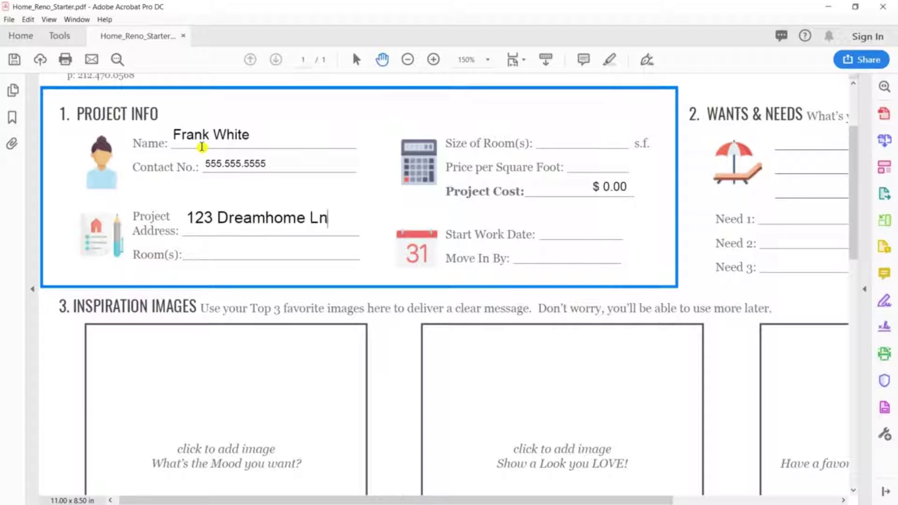
{"action": "key", "text": "Tab"}
{"action": "type", "text": "Master Bathroom"}
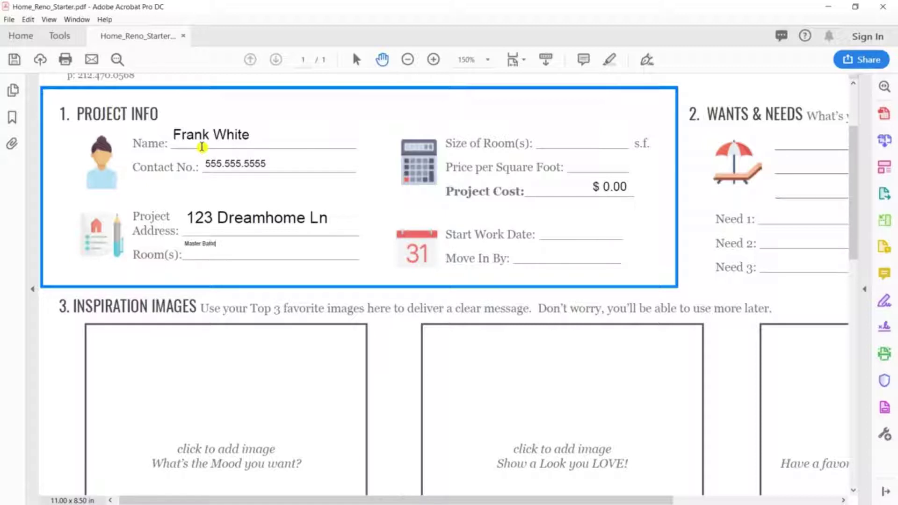
{"action": "key", "text": "Tab"}
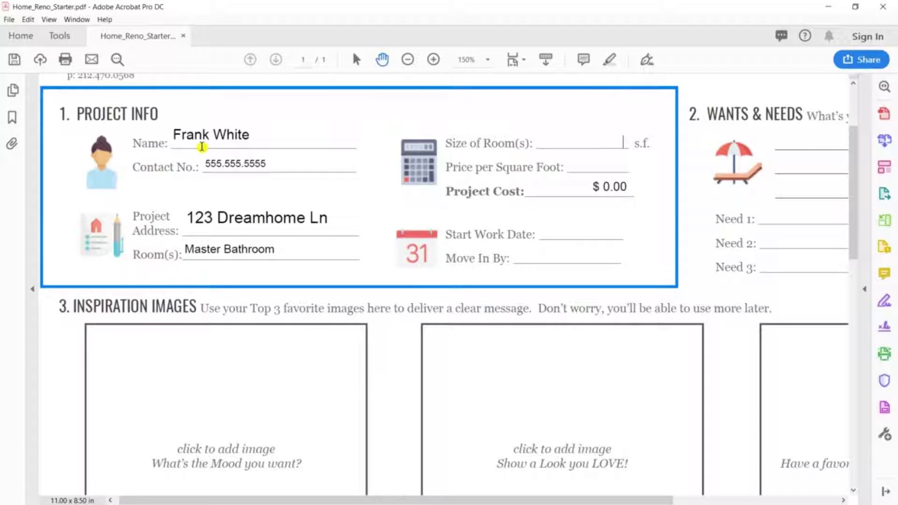
Pick February 1, 2019 as Start Work Date and April 1, 2019 as Move In By from the calendars
{"action": "left_click", "coordinate": [633, 231]}
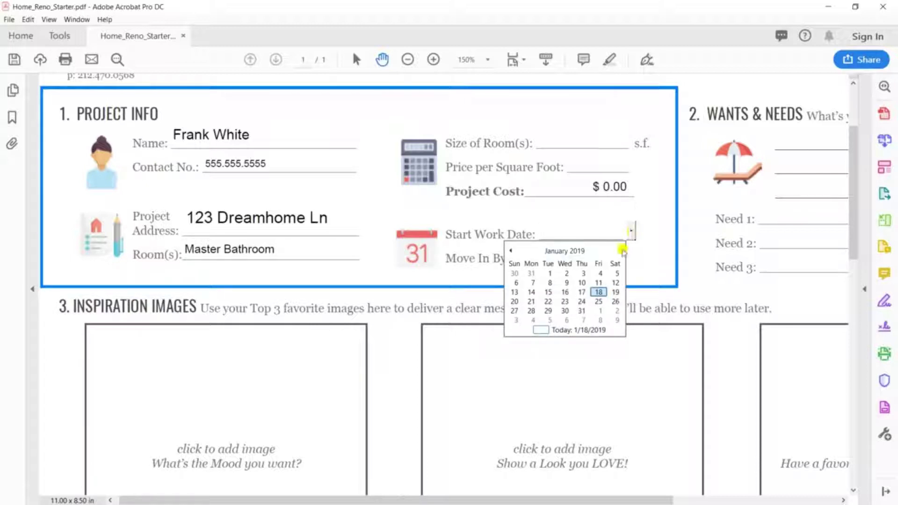
{"action": "left_click", "coordinate": [603, 316]}
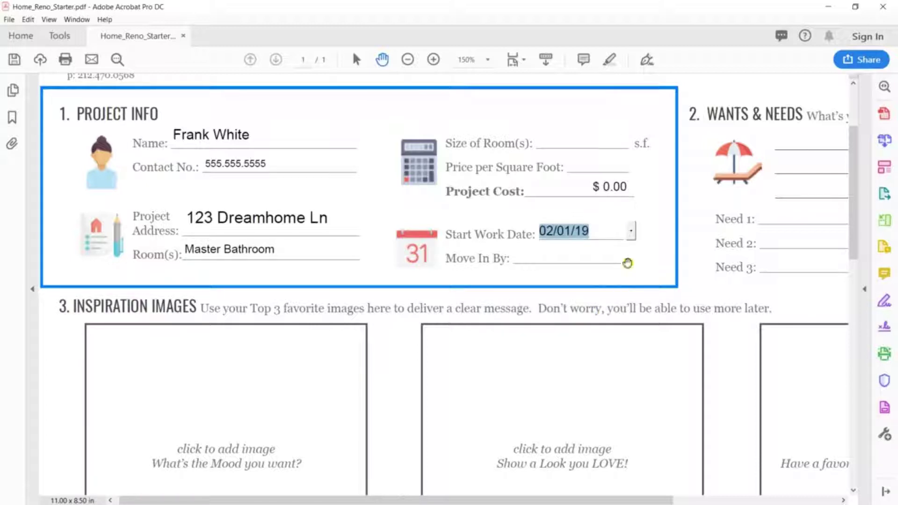
{"action": "left_click", "coordinate": [629, 260]}
{"action": "left_click", "coordinate": [624, 254]}
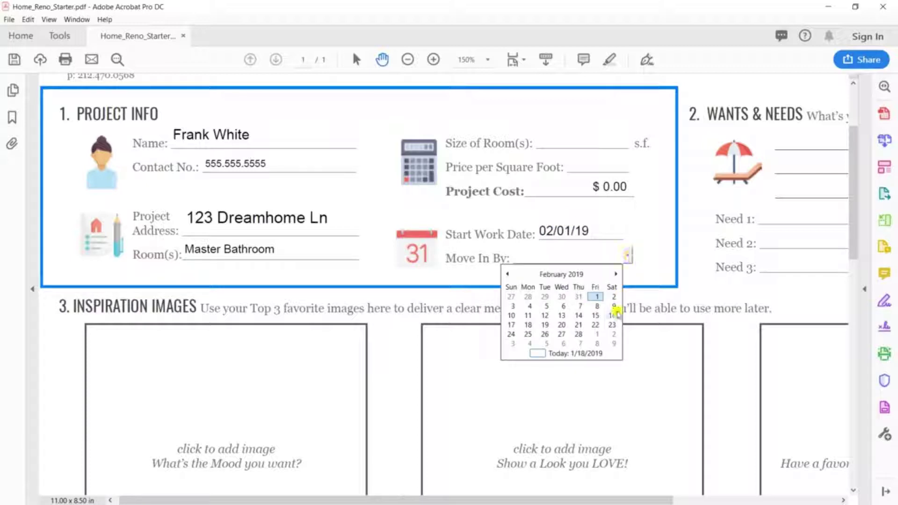
{"action": "left_click", "coordinate": [616, 274]}
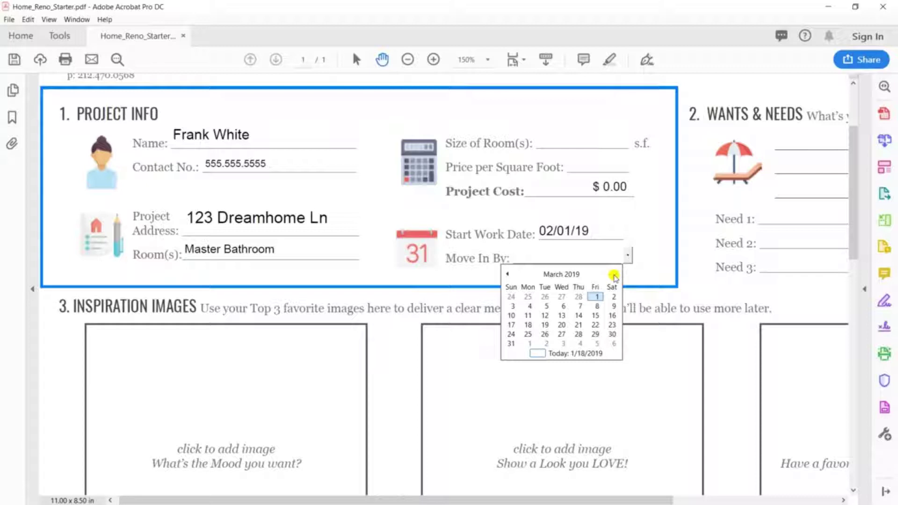
{"action": "left_click", "coordinate": [614, 276]}
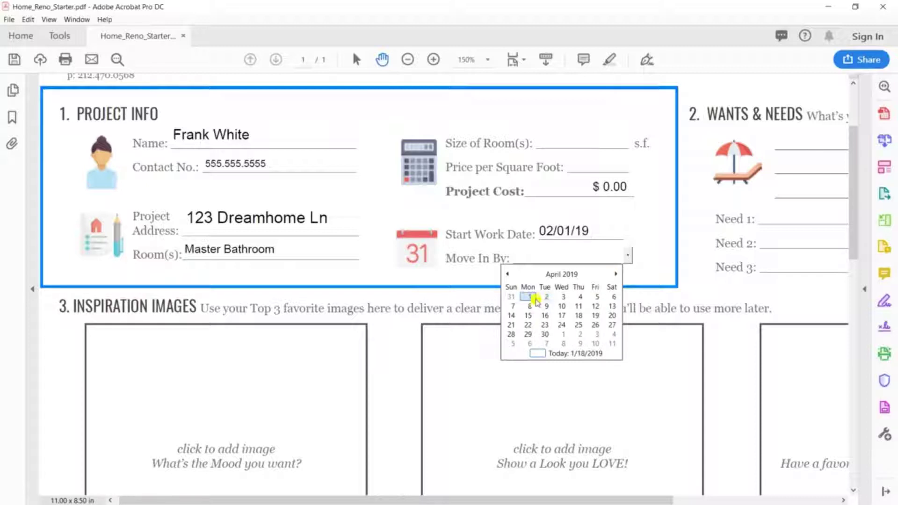
{"action": "left_click", "coordinate": [531, 298]}
{"action": "left_click", "coordinate": [649, 243]}
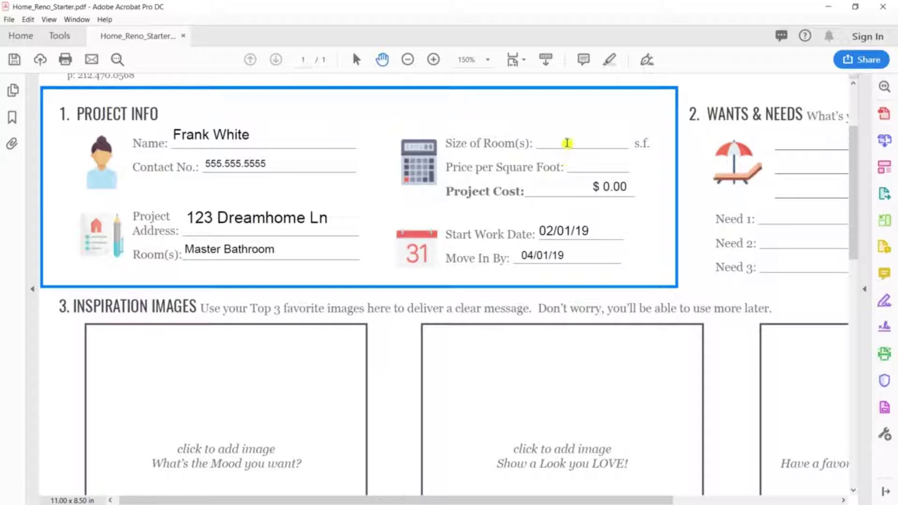
Enter 99 as the room size and 230 as the price per square foot, giving $22,770.00
{"action": "left_click", "coordinate": [590, 136]}
{"action": "type", "text": "99"}
{"action": "key", "text": "Tab"}
{"action": "type", "text": "230"}
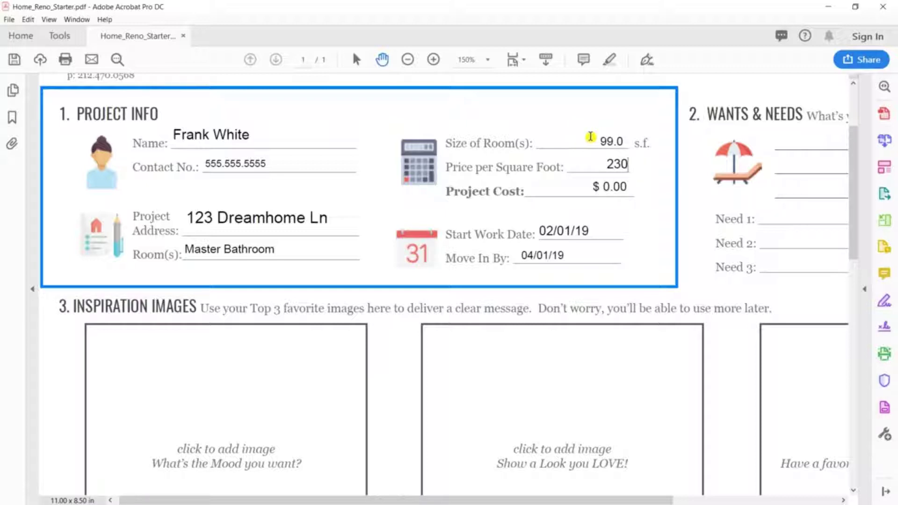
{"action": "key", "text": "Tab"}
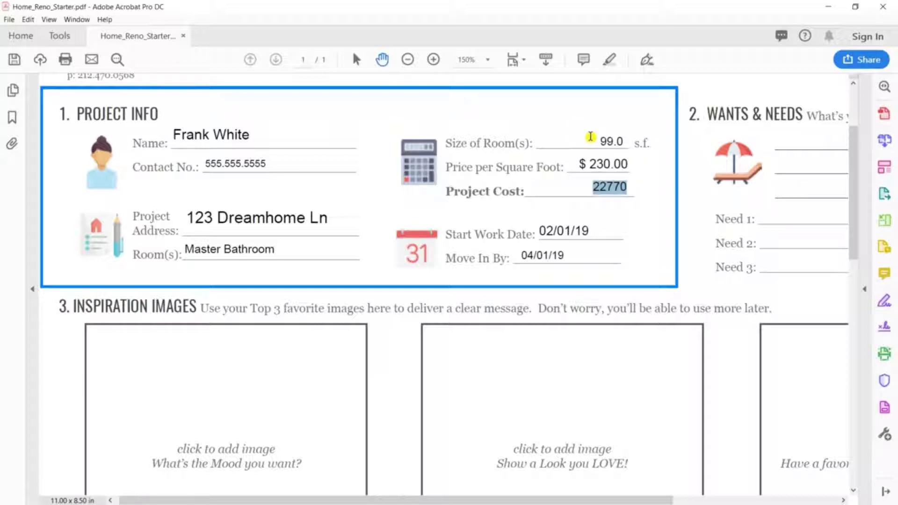
{"action": "key", "text": "Tab"}
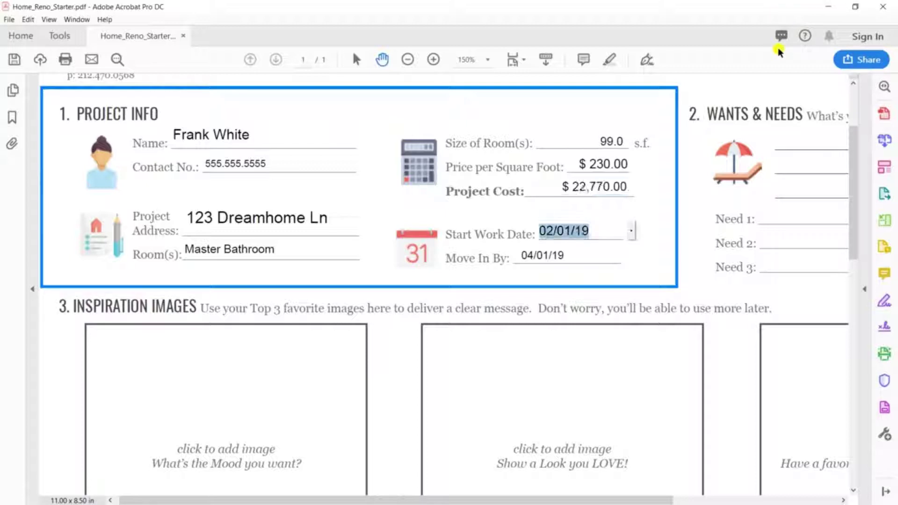
{"action": "left_click", "coordinate": [666, 187]}
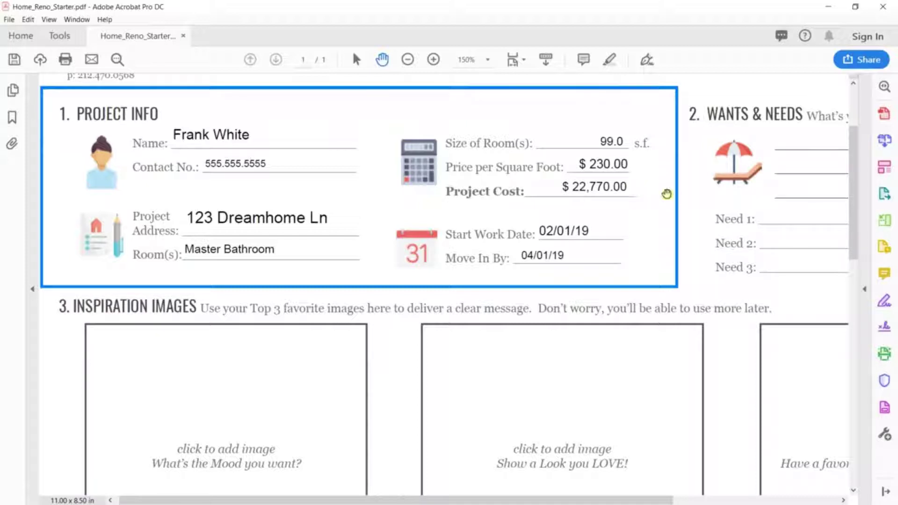
Write the biggest goal: relaxing in a private, warm bathroom with updated tile and a bigger vanity
{"action": "left_click", "coordinate": [678, 191]}
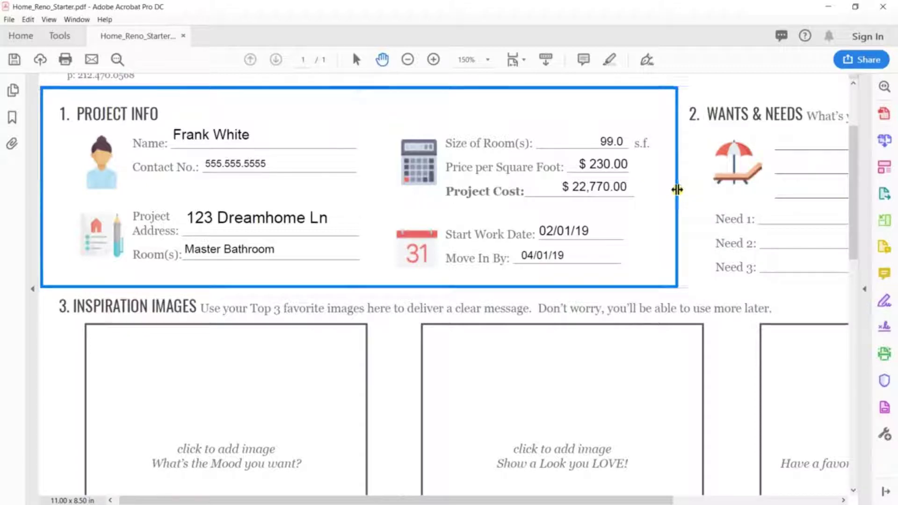
{"action": "left_click_drag", "start_coordinate": [678, 191], "coordinate": [838, 291]}
{"action": "left_click", "coordinate": [491, 221]}
{"action": "left_click", "coordinate": [537, 141]}
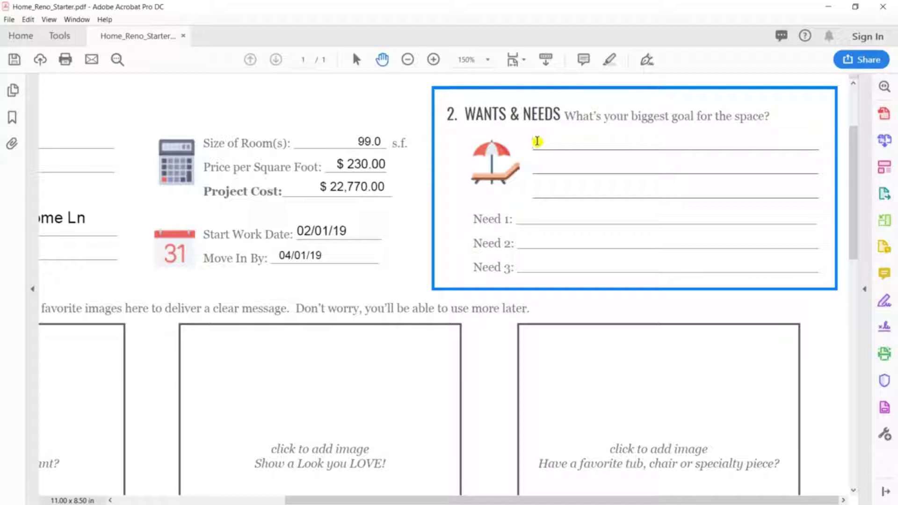
{"action": "type", "text": "To relax"}
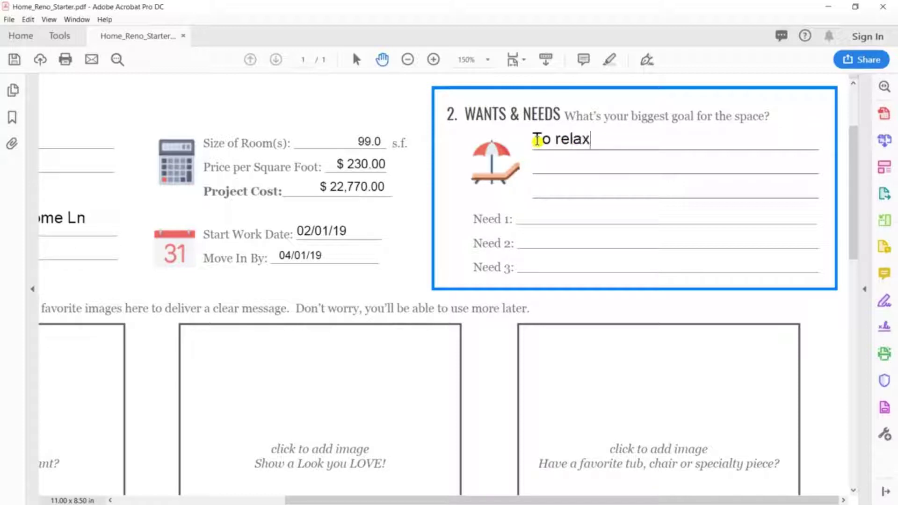
{"action": "type", "text": " & recharg"}
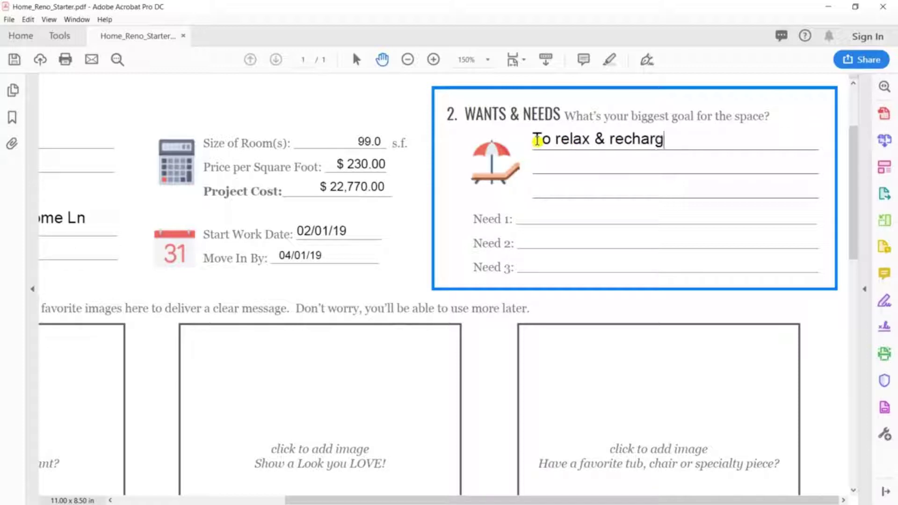
{"action": "type", "text": "e at the en"}
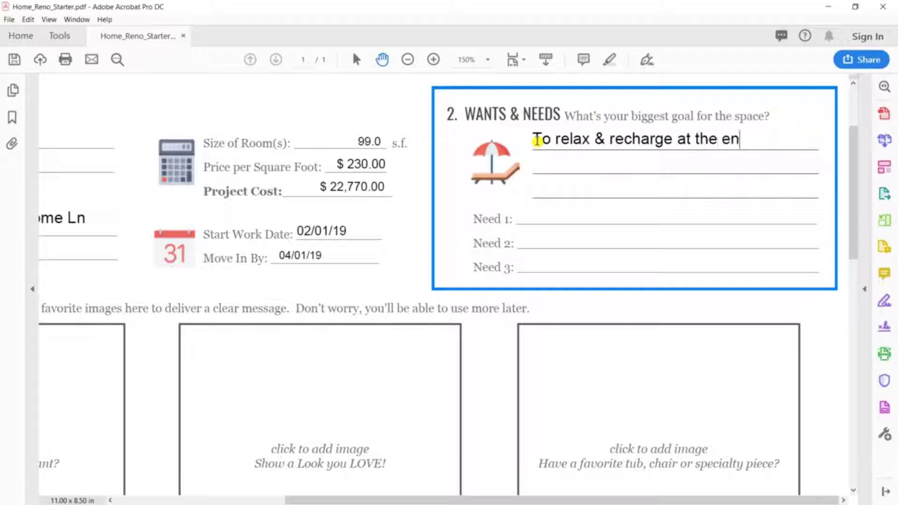
{"action": "type", "text": "d of everyday in"}
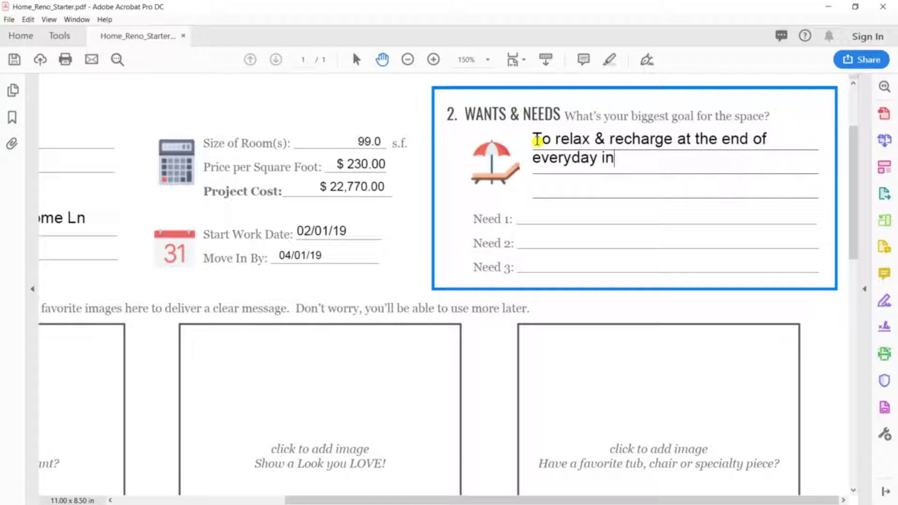
{"action": "type", "text": " a private, warm bathroom"}
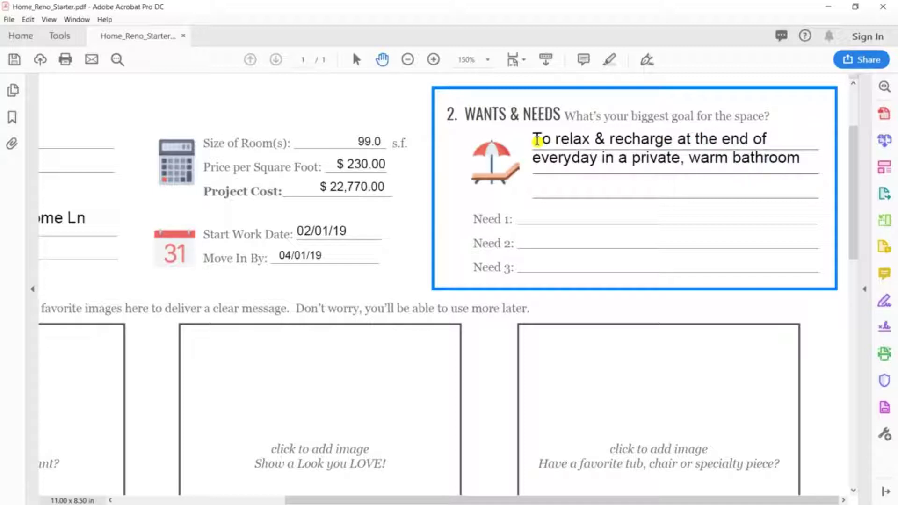
{"action": "key", "text": "BackSpace"}
{"action": "type", "text": "... probably "}
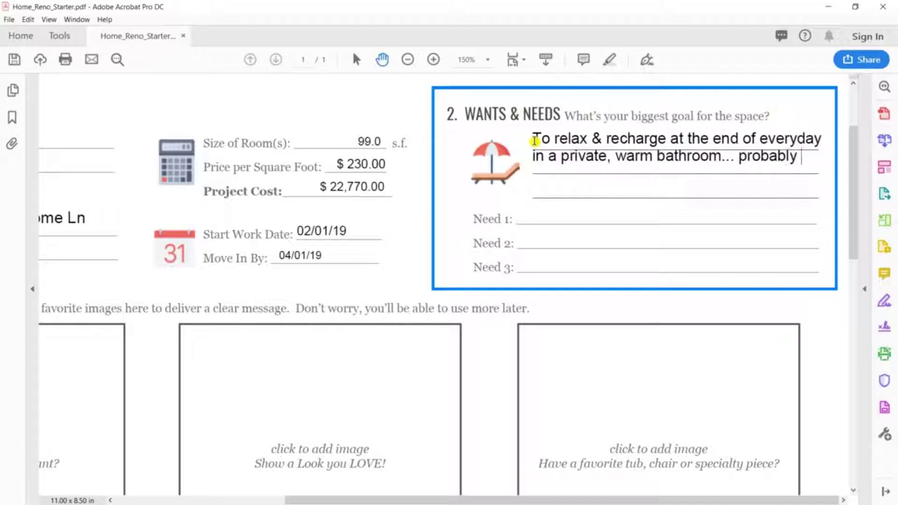
{"action": "type", "text": "with a glass"}
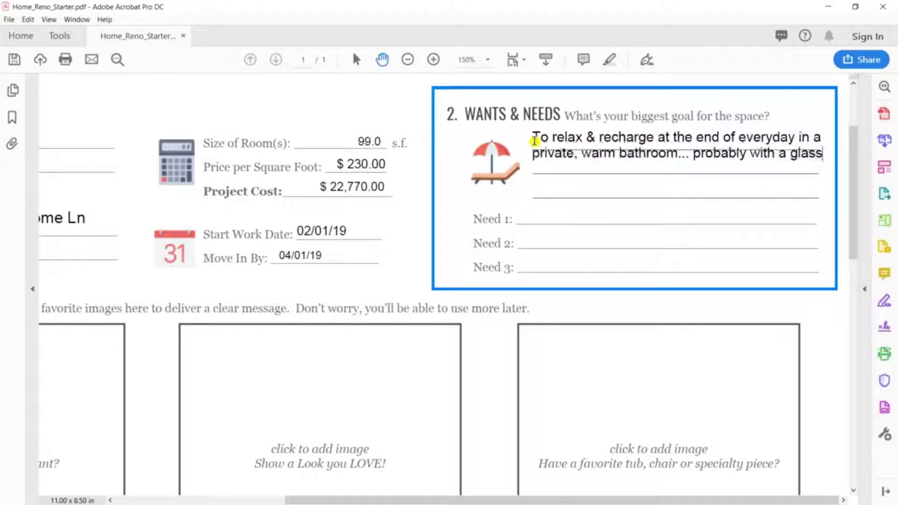
{"action": "type", "text": " of wine. "}
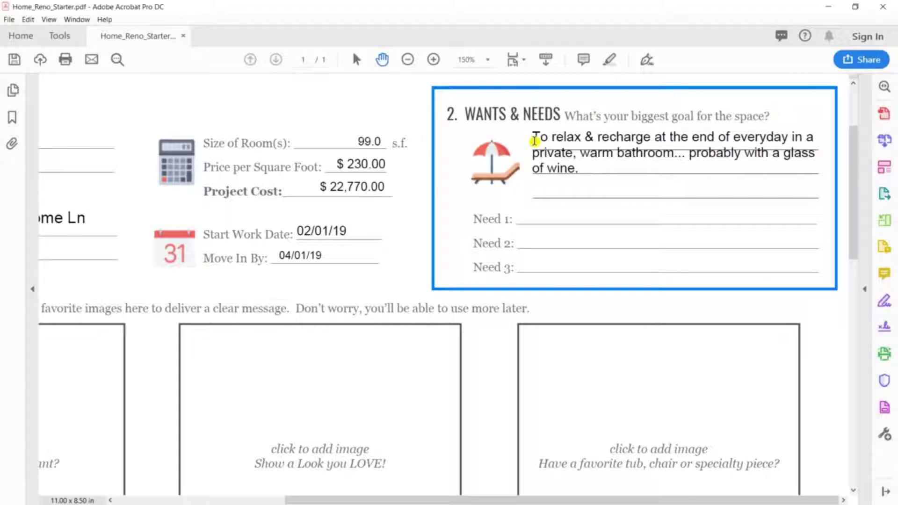
{"action": "type", "text": "I want"}
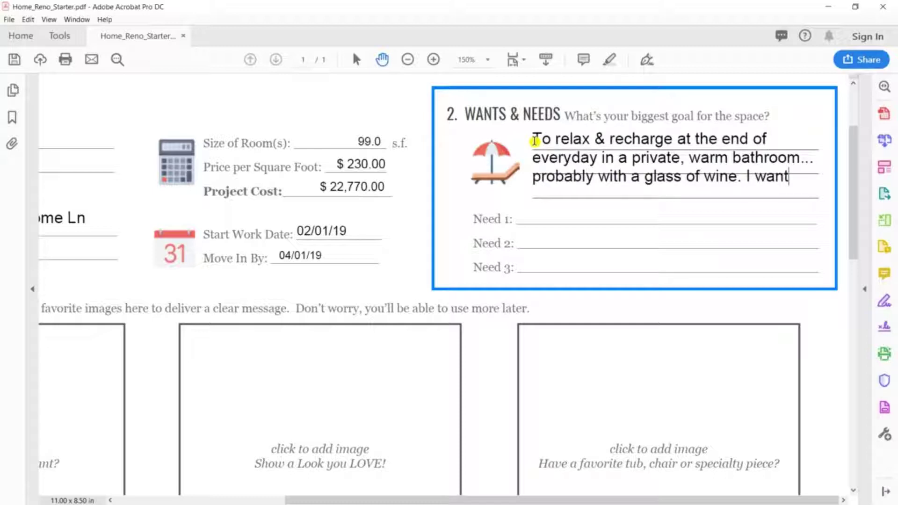
{"action": "type", "text": " updated"}
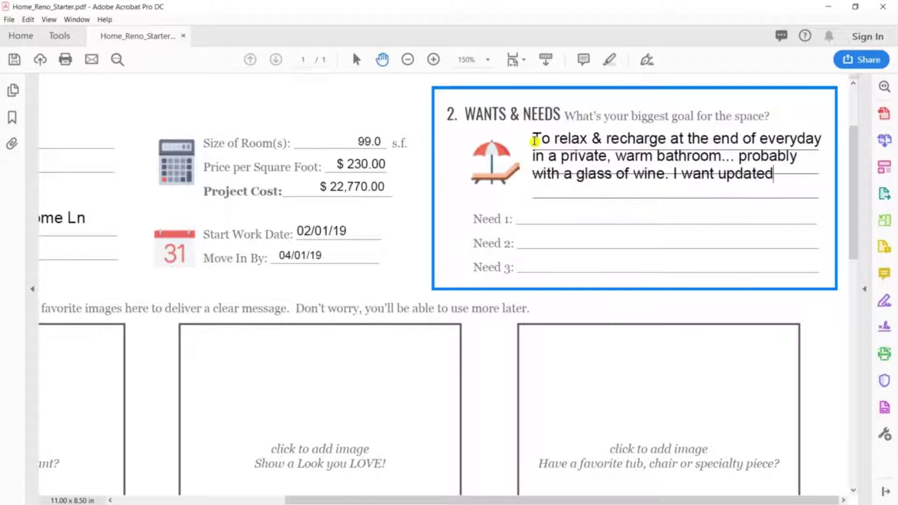
{"action": "type", "text": " tile & a big"}
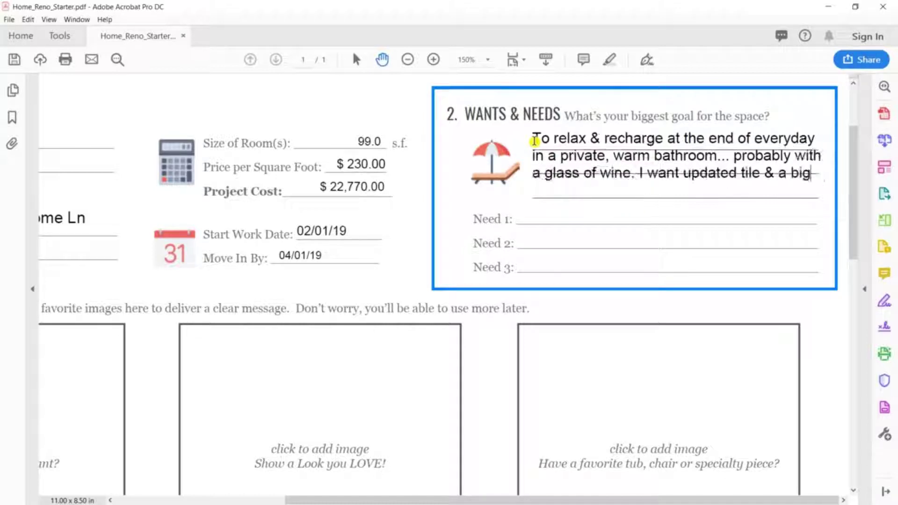
{"action": "type", "text": "ger vanity."}
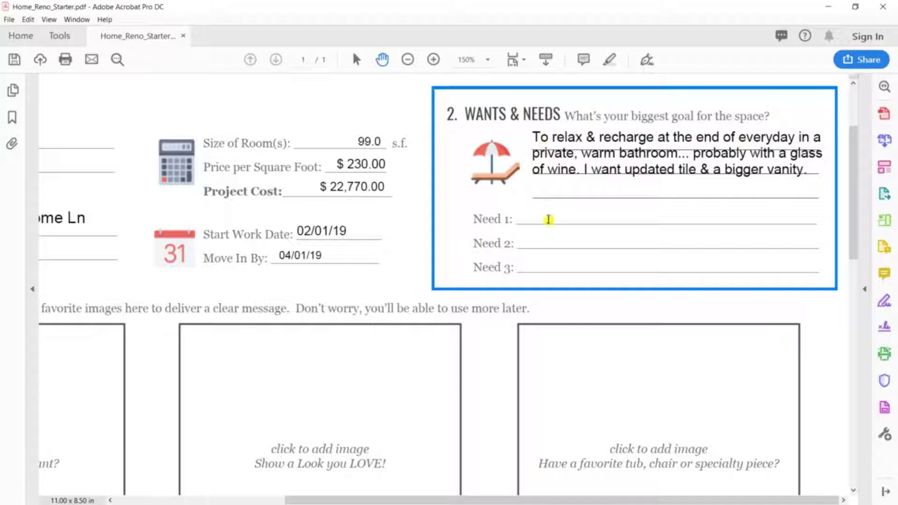
Enter Storage, Soft Lighting and Glass Shower Doors as Needs 1 to 3
{"action": "left_click", "coordinate": [554, 212]}
{"action": "type", "text": "Storag"}
{"action": "key", "text": "Tab"}
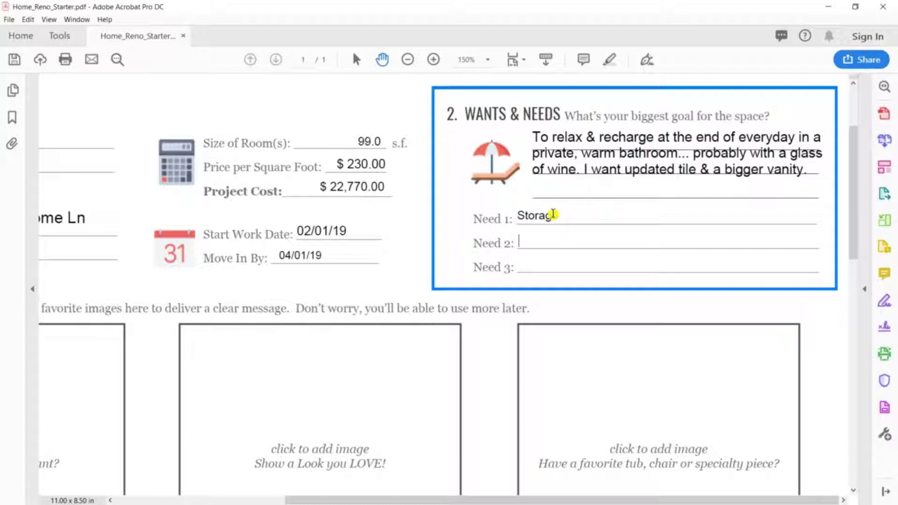
{"action": "type", "text": "oft Lightin"}
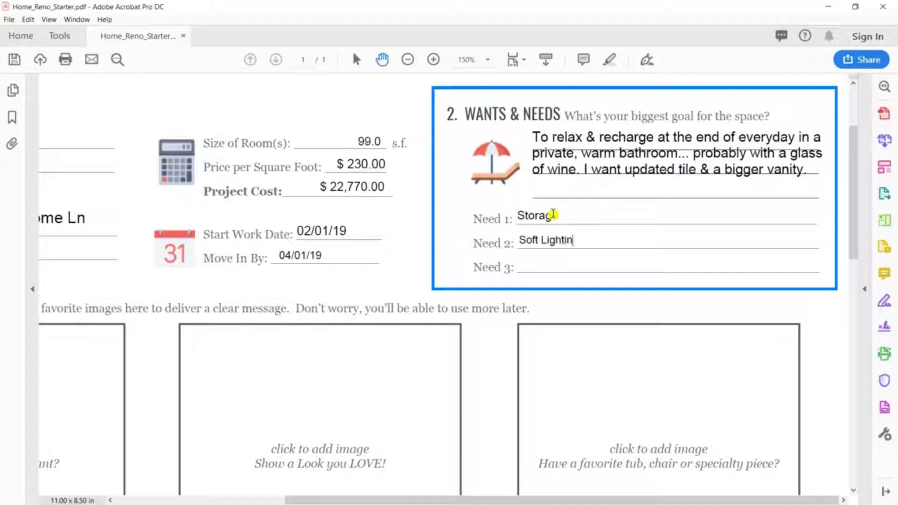
{"action": "type", "text": "g"}
{"action": "key", "text": "Tab"}
{"action": "type", "text": "Glass Shower"}
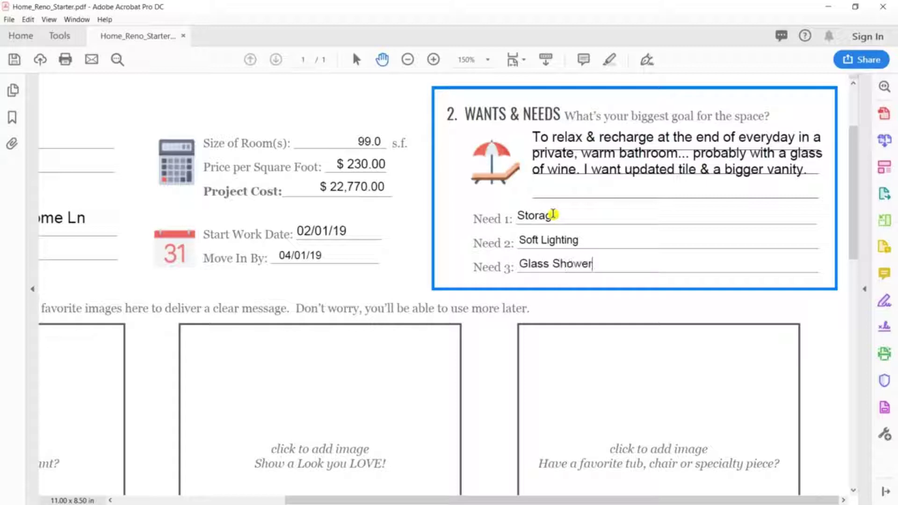
{"action": "type", "text": " Doors"}
Put the Spa+#1.jpg picture into the first inspiration box
{"action": "scroll", "coordinate": [553, 214], "scroll_direction": "down", "scroll_amount": 5}
{"action": "scroll", "coordinate": [495, 94], "scroll_direction": "down", "scroll_amount": 2}
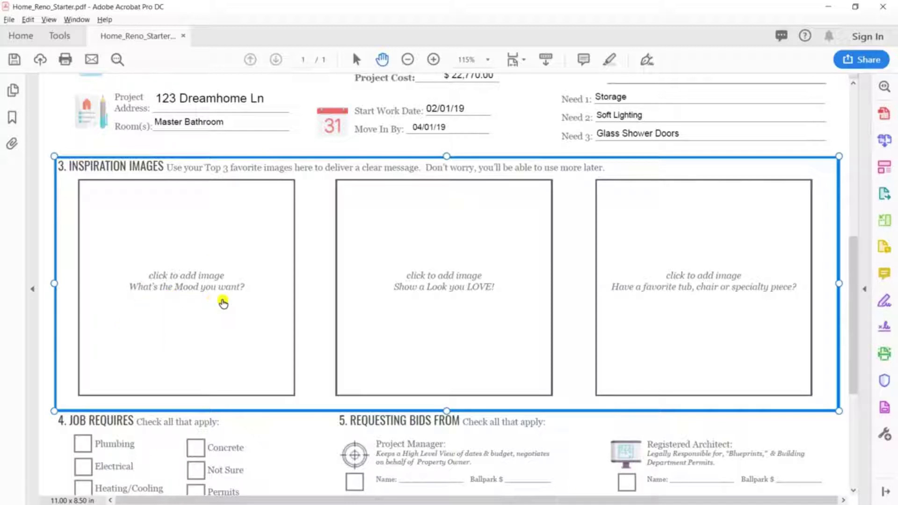
{"action": "left_click", "coordinate": [218, 287]}
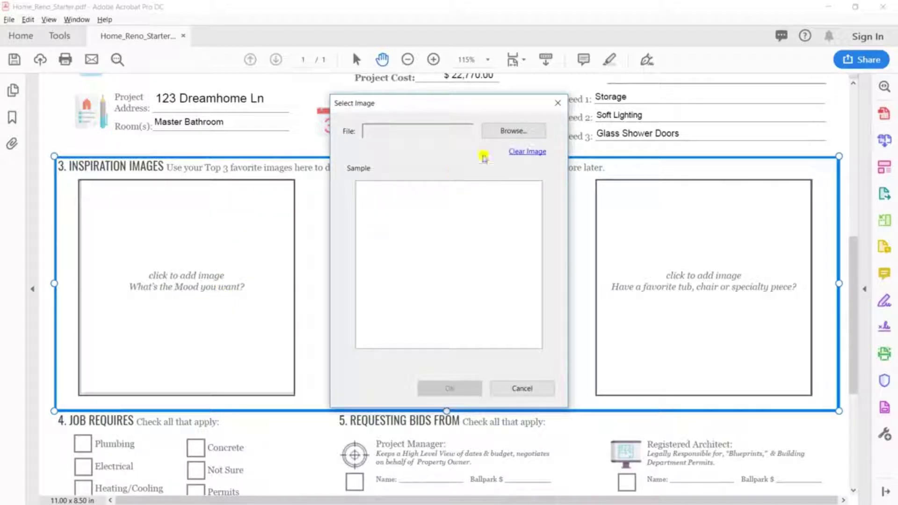
{"action": "left_click", "coordinate": [492, 130]}
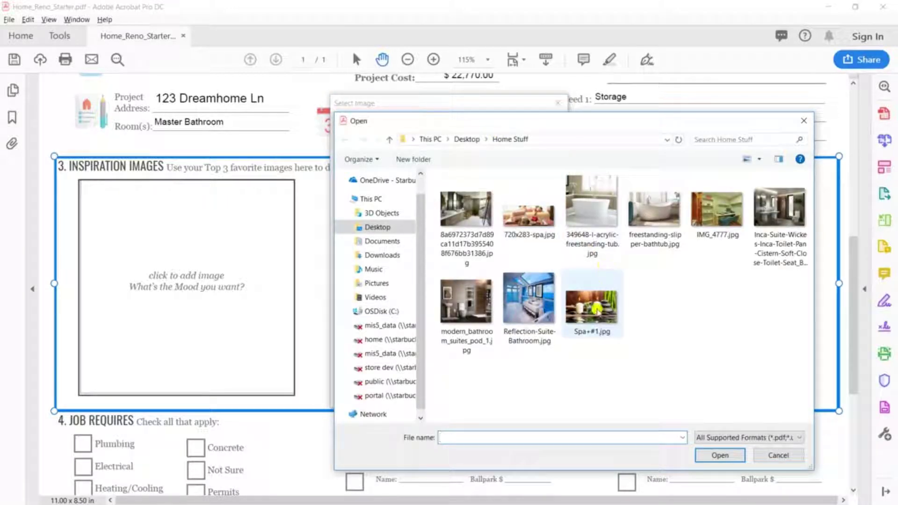
{"action": "left_click", "coordinate": [592, 307]}
{"action": "left_click", "coordinate": [721, 455]}
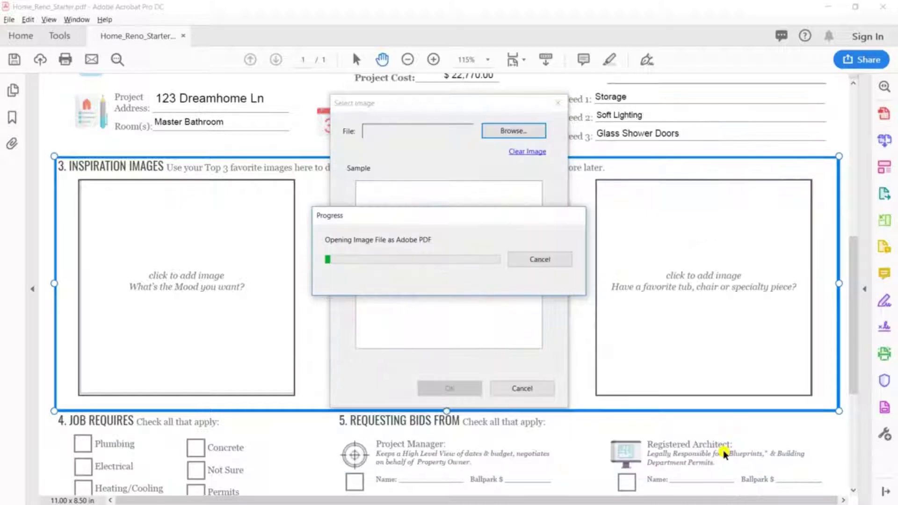
{"action": "left_click", "coordinate": [456, 393]}
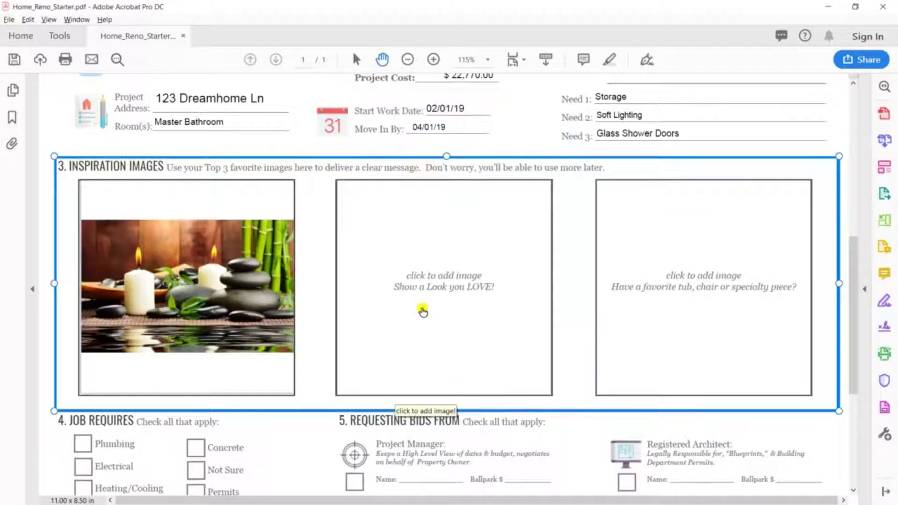
Fill the middle inspiration box with the modern bathroom photo
{"action": "left_click", "coordinate": [485, 312]}
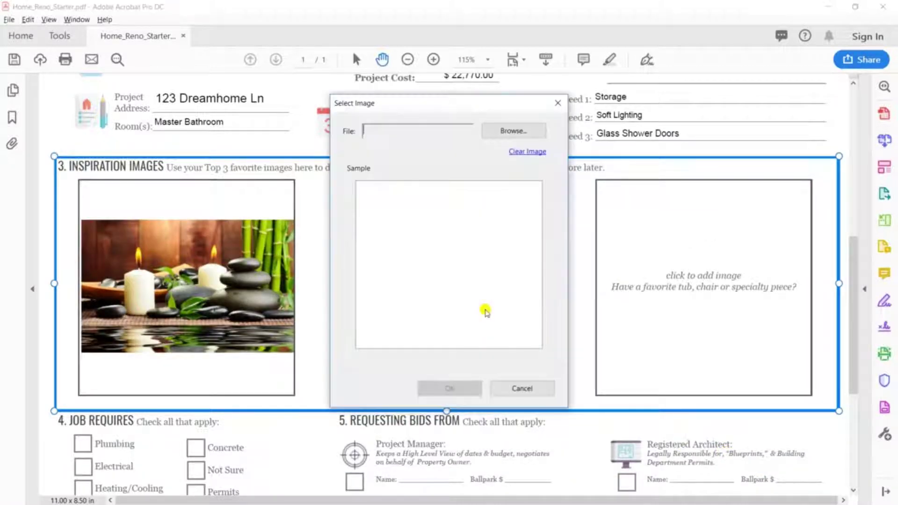
{"action": "left_click", "coordinate": [513, 131]}
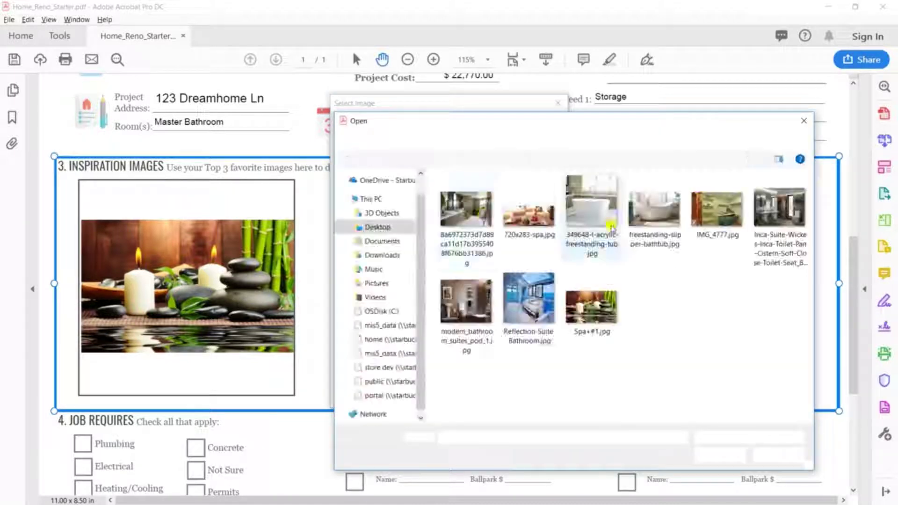
{"action": "left_click", "coordinate": [494, 220]}
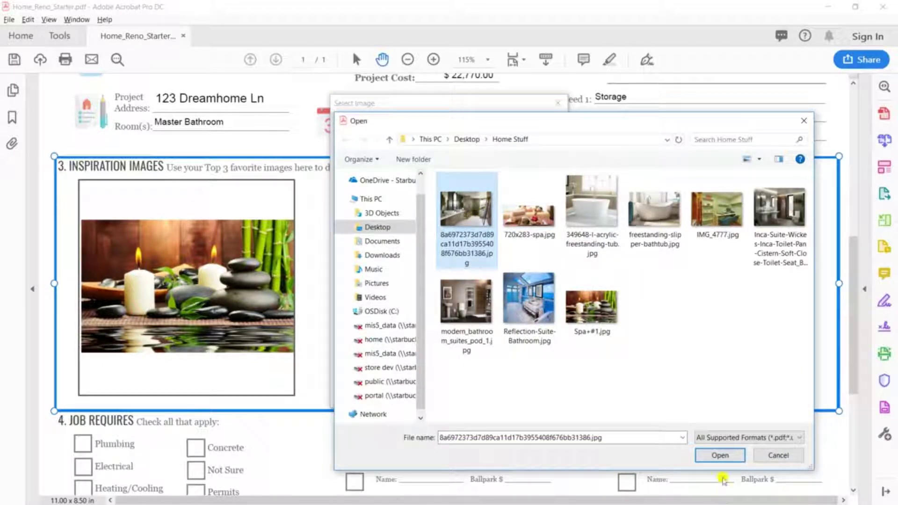
{"action": "left_click", "coordinate": [722, 455]}
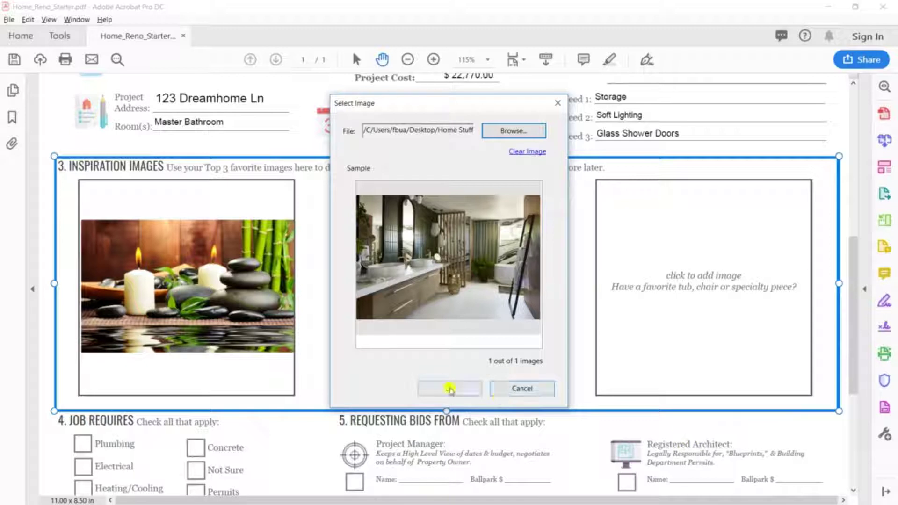
{"action": "left_click", "coordinate": [450, 388]}
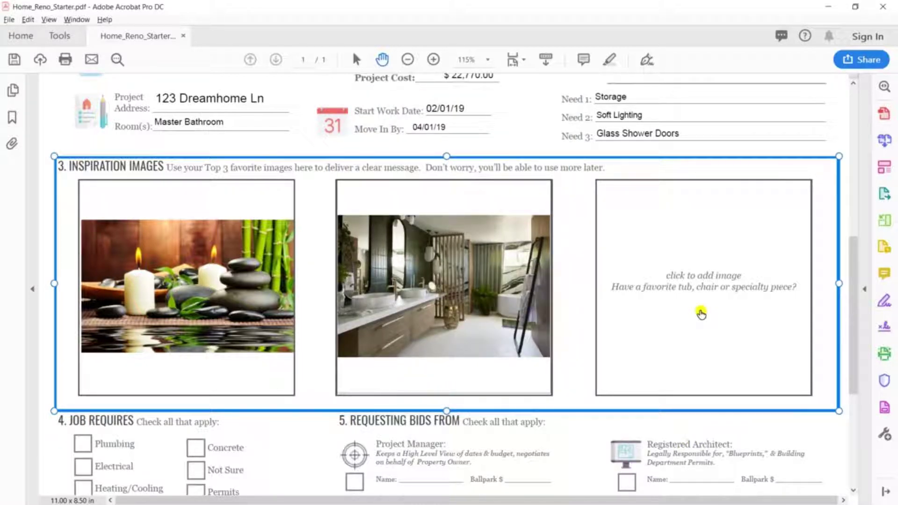
Load freestanding-slipper-bathtub.jpg as the image for the third inspiration box
{"action": "left_click", "coordinate": [709, 306]}
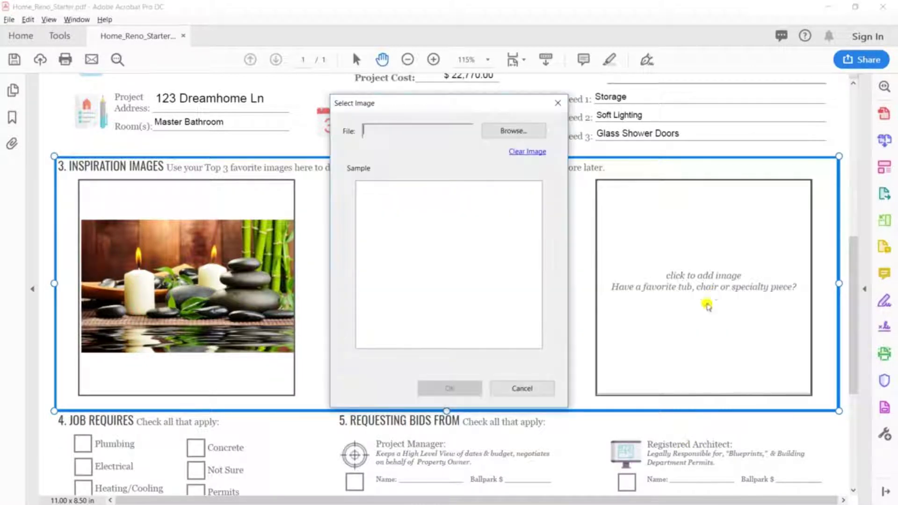
{"action": "left_click", "coordinate": [514, 131]}
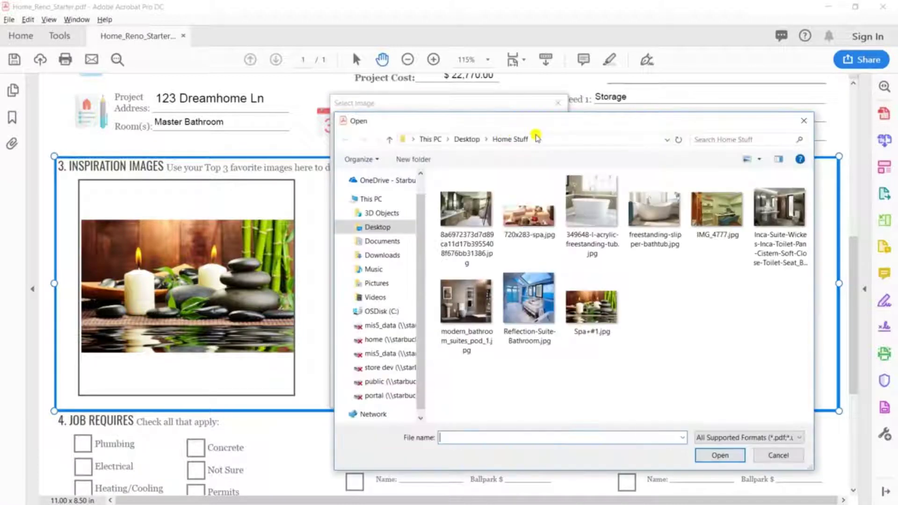
{"action": "left_click", "coordinate": [649, 209]}
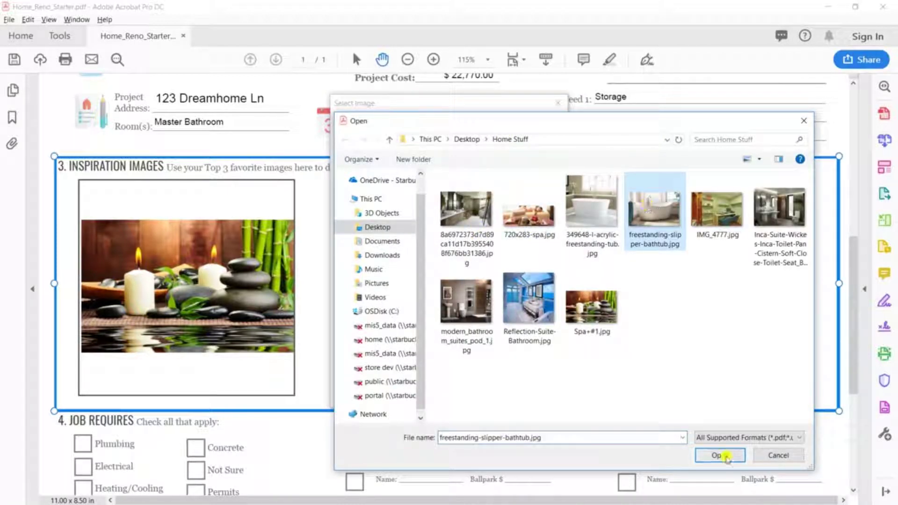
{"action": "left_click", "coordinate": [726, 457]}
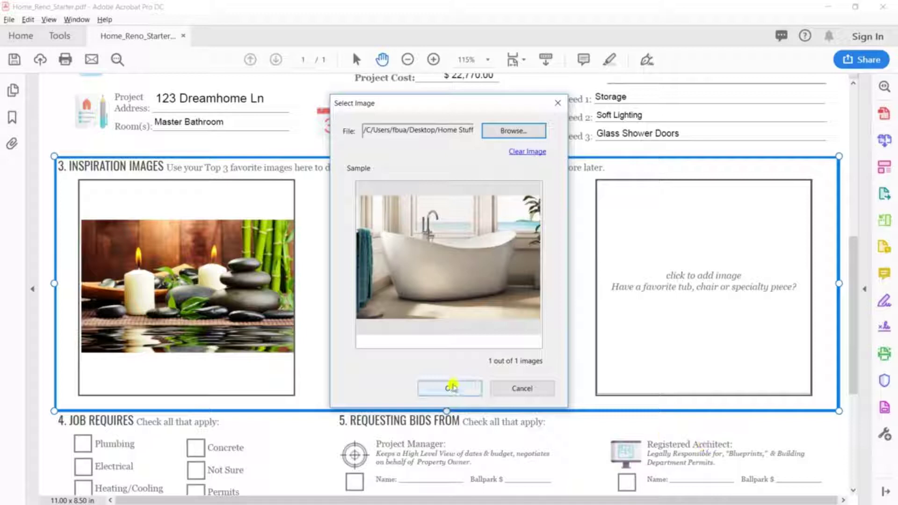
Place the bathtub photo, then check Plumbing, Electrical, Heating/Cooling, Permits and Not Sure
{"action": "left_click", "coordinate": [451, 387]}
{"action": "scroll", "coordinate": [852, 478], "scroll_direction": "down", "scroll_amount": 2}
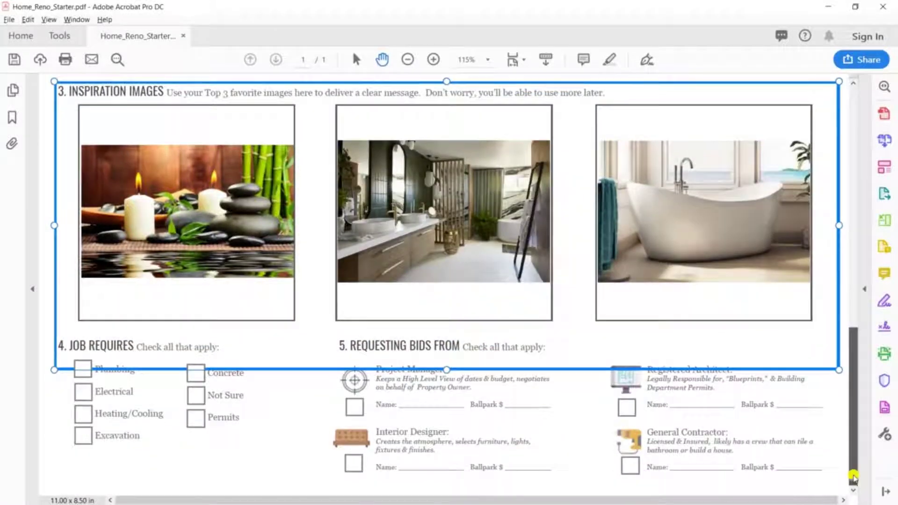
{"action": "left_click", "coordinate": [52, 321]}
{"action": "scroll", "coordinate": [52, 321], "scroll_direction": "up", "scroll_amount": 3}
{"action": "left_click", "coordinate": [96, 286]}
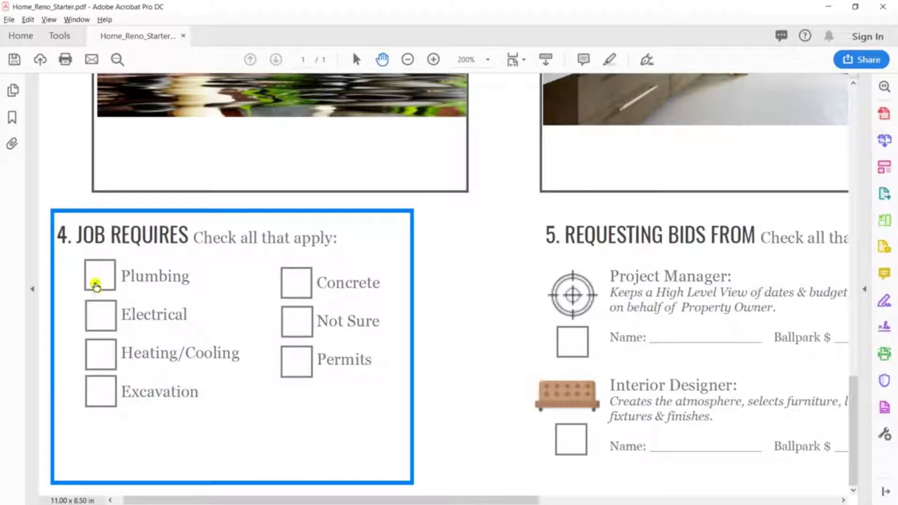
{"action": "left_click", "coordinate": [99, 314]}
{"action": "left_click", "coordinate": [100, 352]}
{"action": "left_click", "coordinate": [294, 363]}
{"action": "left_click", "coordinate": [296, 313]}
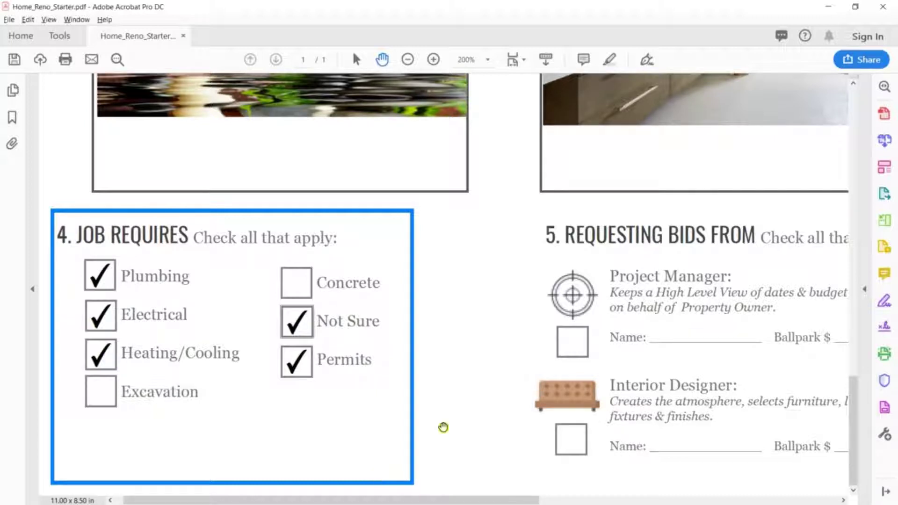
Check the General Contractor, Registered Architect, Project Manager and Interior Designer bid boxes
{"action": "left_click", "coordinate": [627, 359]}
{"action": "key", "text": "ctrl+minus"}
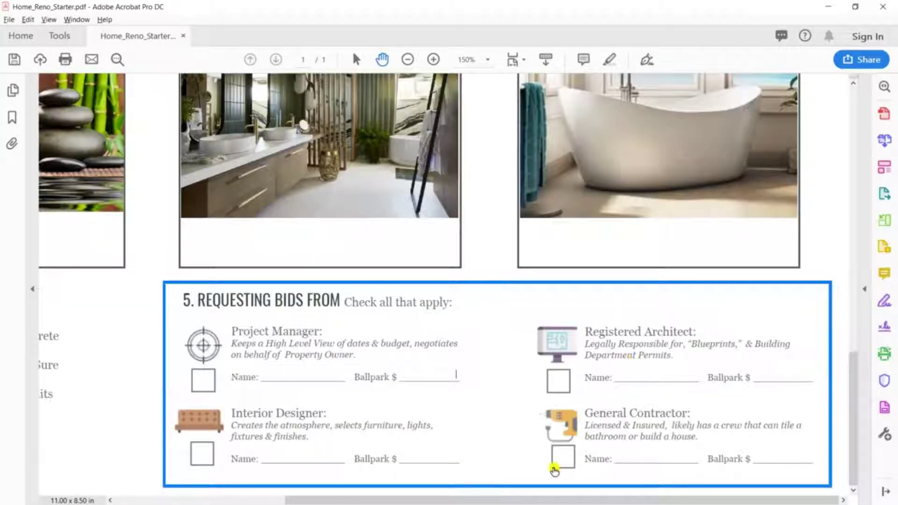
{"action": "left_click", "coordinate": [563, 457]}
{"action": "left_click", "coordinate": [557, 381]}
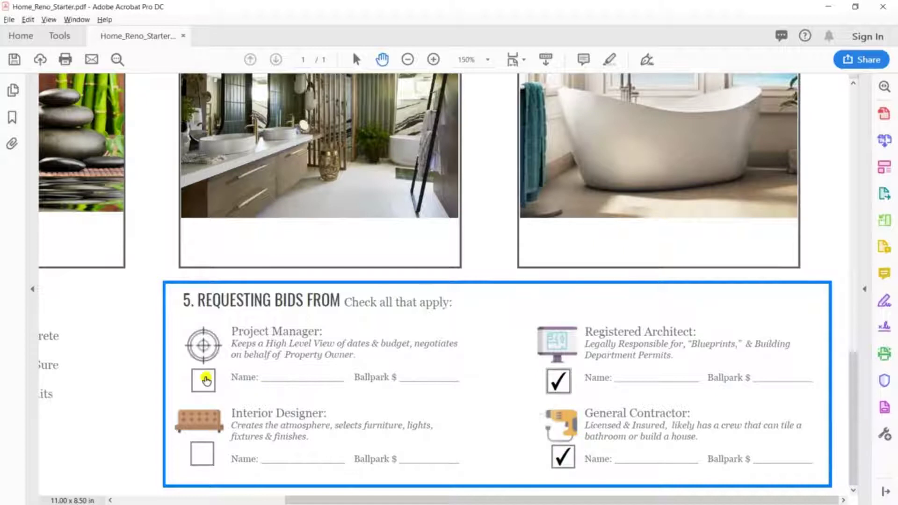
{"action": "left_click", "coordinate": [204, 380]}
{"action": "left_click", "coordinate": [202, 453]}
Name the Project Manager PM and the Registered Architect RA, each with a 100 ballpark
{"action": "left_click", "coordinate": [268, 372]}
{"action": "type", "text": "PM"}
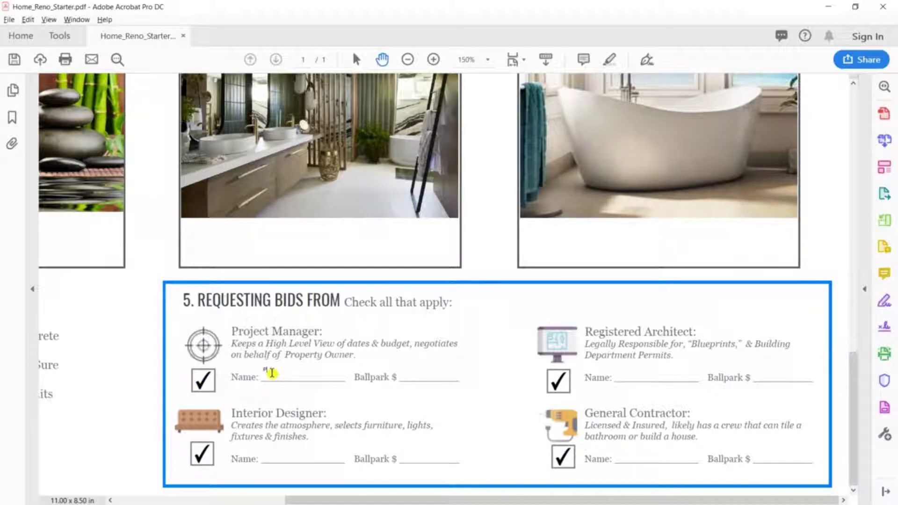
{"action": "left_click", "coordinate": [422, 376]}
{"action": "type", "text": "100"}
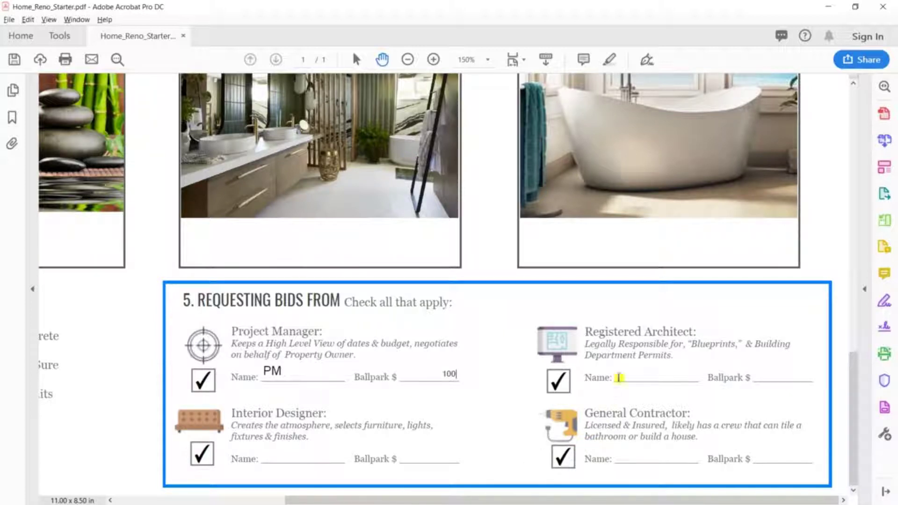
{"action": "left_click", "coordinate": [620, 375]}
{"action": "type", "text": "RA"}
{"action": "left_click", "coordinate": [766, 373]}
{"action": "type", "text": "1"}
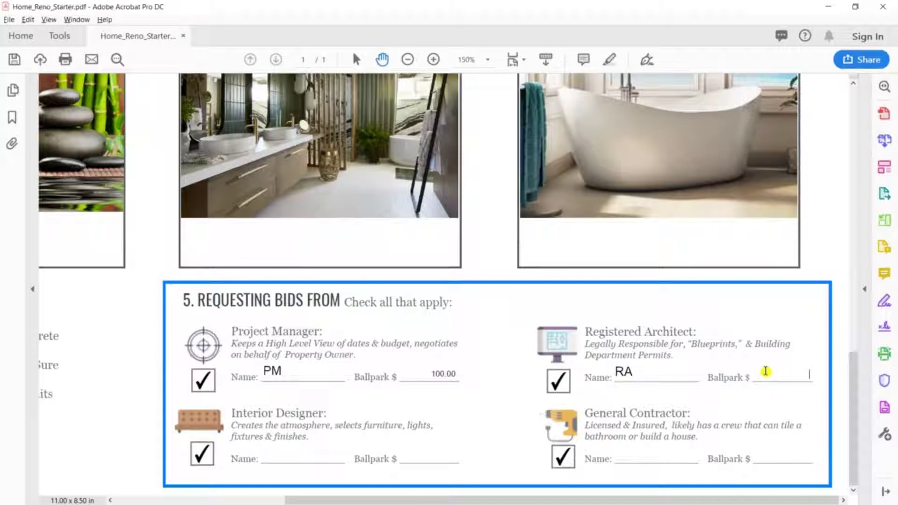
{"action": "type", "text": "00"}
{"action": "key", "text": "Return"}
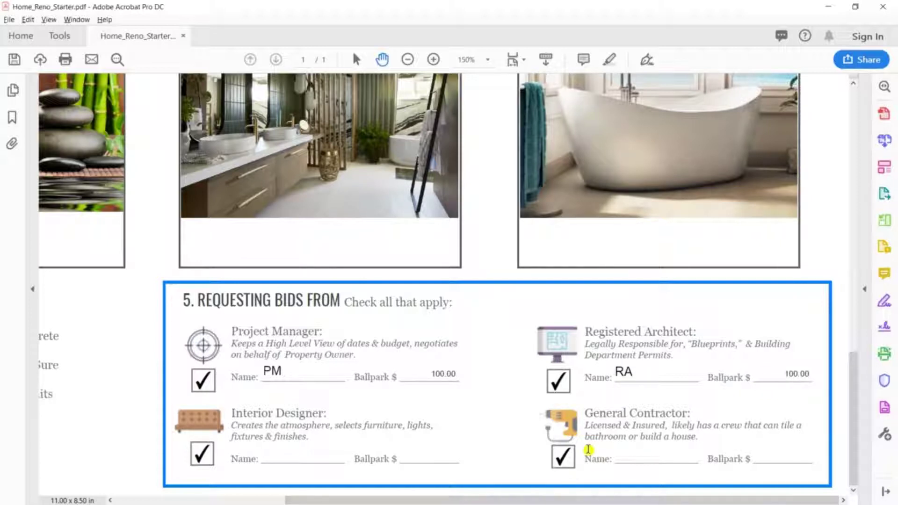
Name the General Contractor GC and the Interior Designer ID with a 100 ballpark
{"action": "left_click", "coordinate": [645, 454]}
{"action": "type", "text": "GC"}
{"action": "left_click", "coordinate": [768, 457]}
{"action": "type", "text": "100"}
{"action": "left_click", "coordinate": [276, 458]}
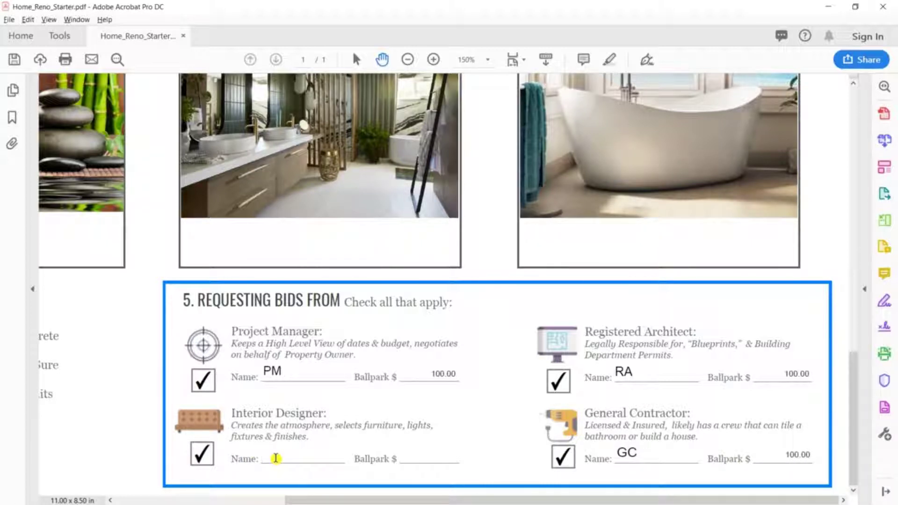
{"action": "type", "text": "ID"}
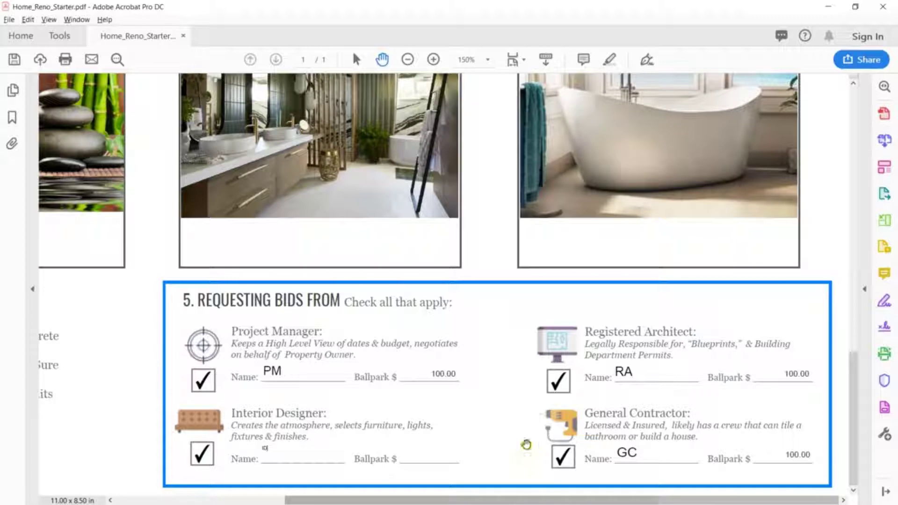
{"action": "left_click", "coordinate": [439, 454]}
{"action": "type", "text": "100"}
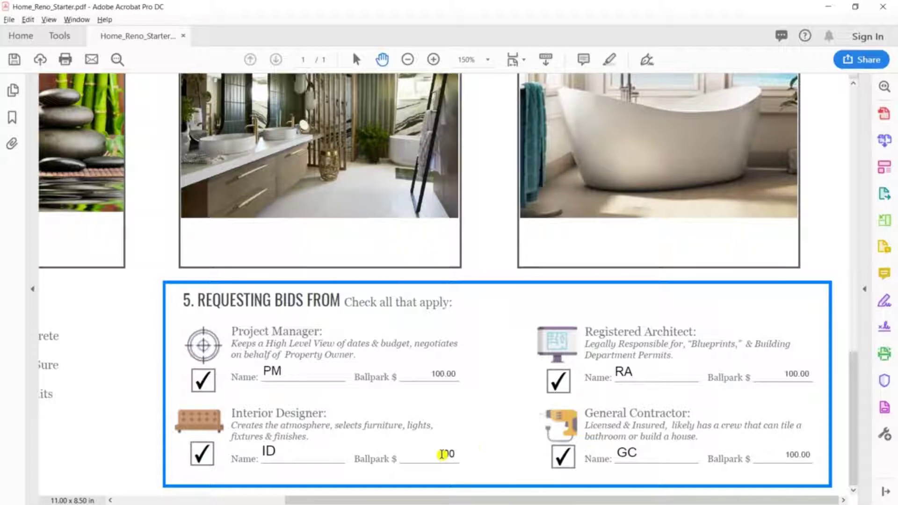
{"action": "left_click", "coordinate": [478, 452]}
Fit one full page in the window and bring up the Share pane for the form
{"action": "left_click", "coordinate": [524, 59]}
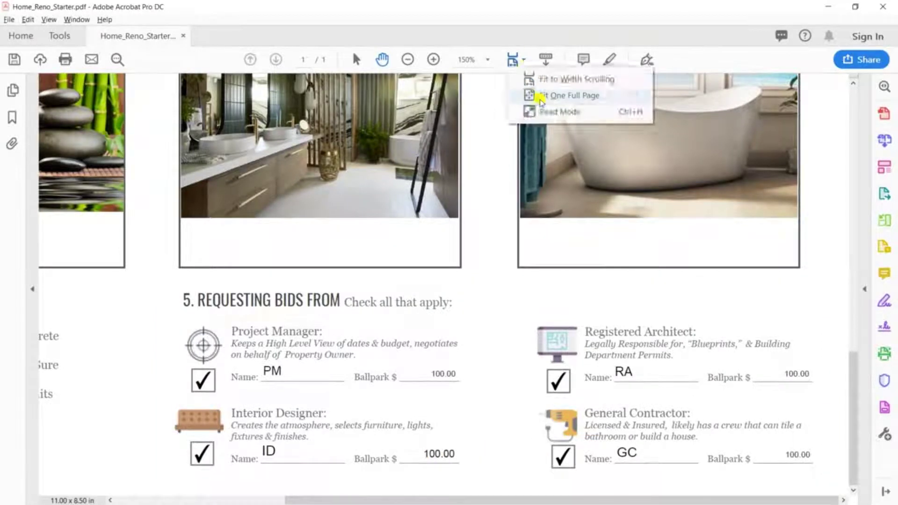
{"action": "left_click", "coordinate": [552, 94]}
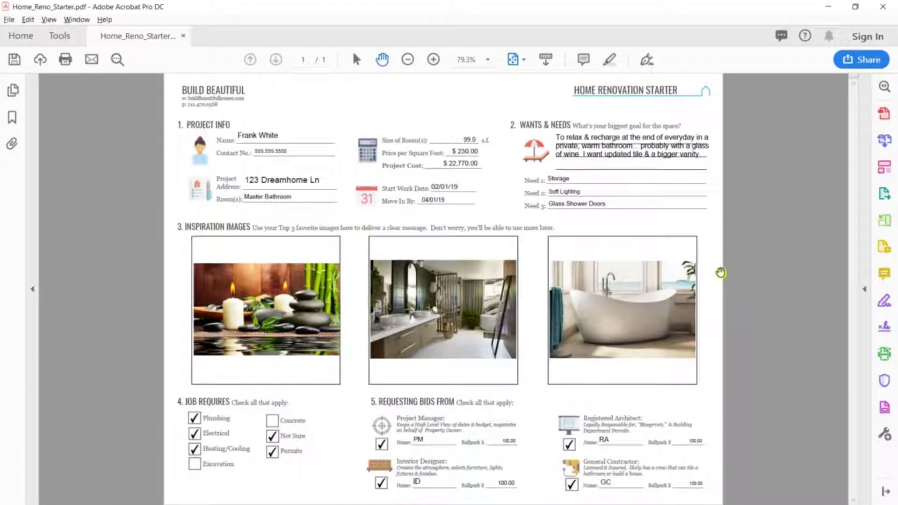
{"action": "left_click", "coordinate": [92, 60]}
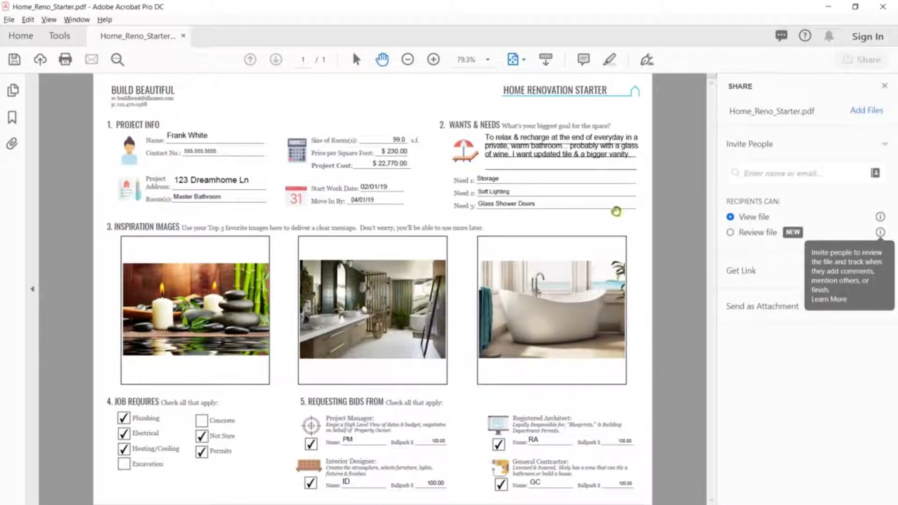